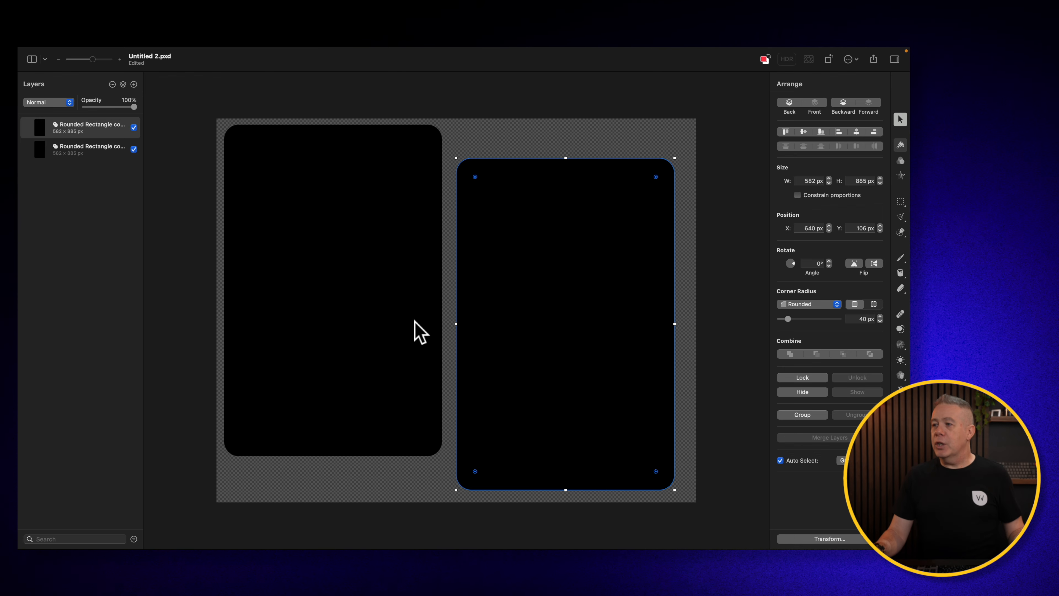
- Duplicate the right rounded rectangle about 40 px right and 17 px down, and set the copy's fill opacity to 25%
click(504, 322)
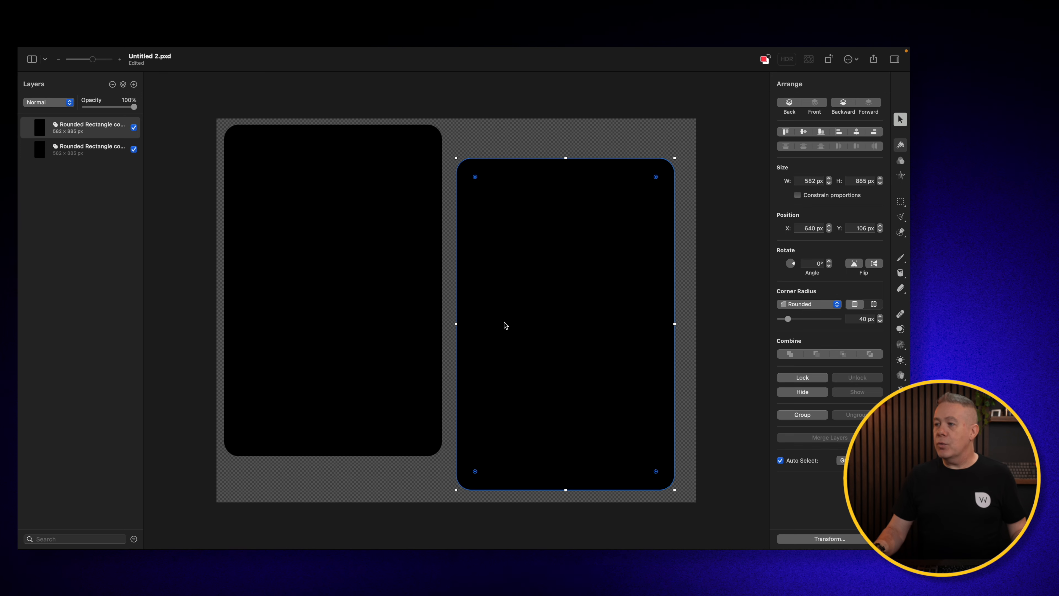
mouse_move(504, 322)
mouse_down()
mouse_move(528, 337)
mouse_move(518, 327)
mouse_up()
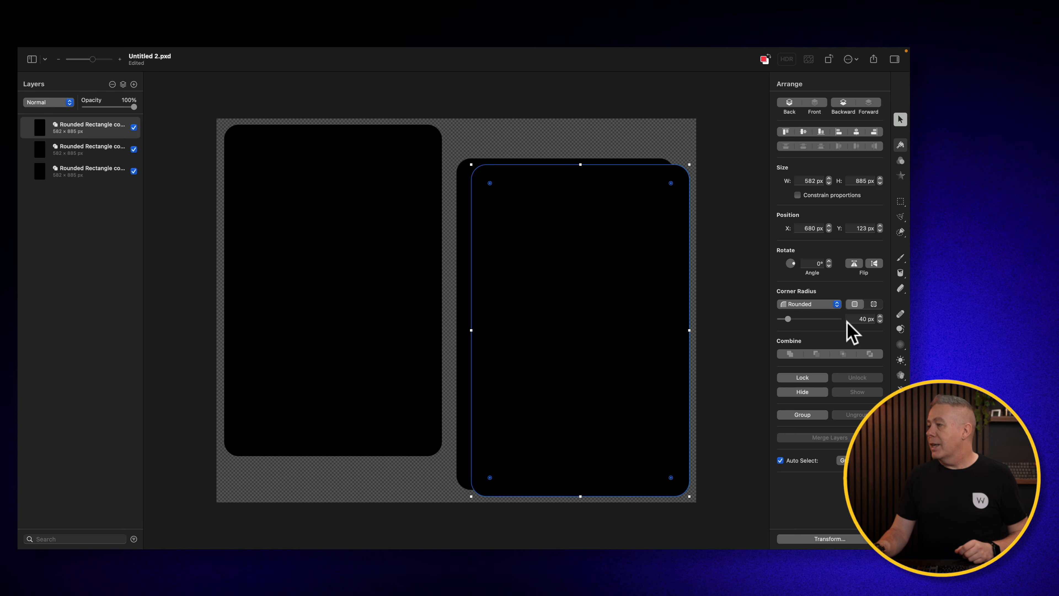
click(618, 305)
click(900, 145)
drag(879, 276, 805, 276)
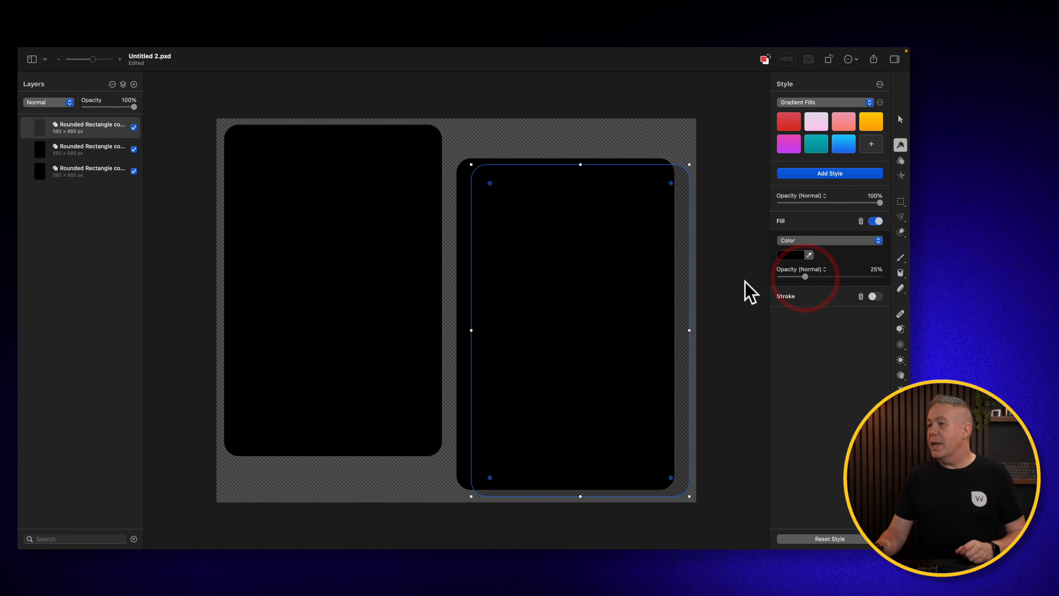
- Nudge the translucent copy slightly left, place its layer beneath all others, and select the left rectangle's translucent copy
drag(579, 282, 573, 282)
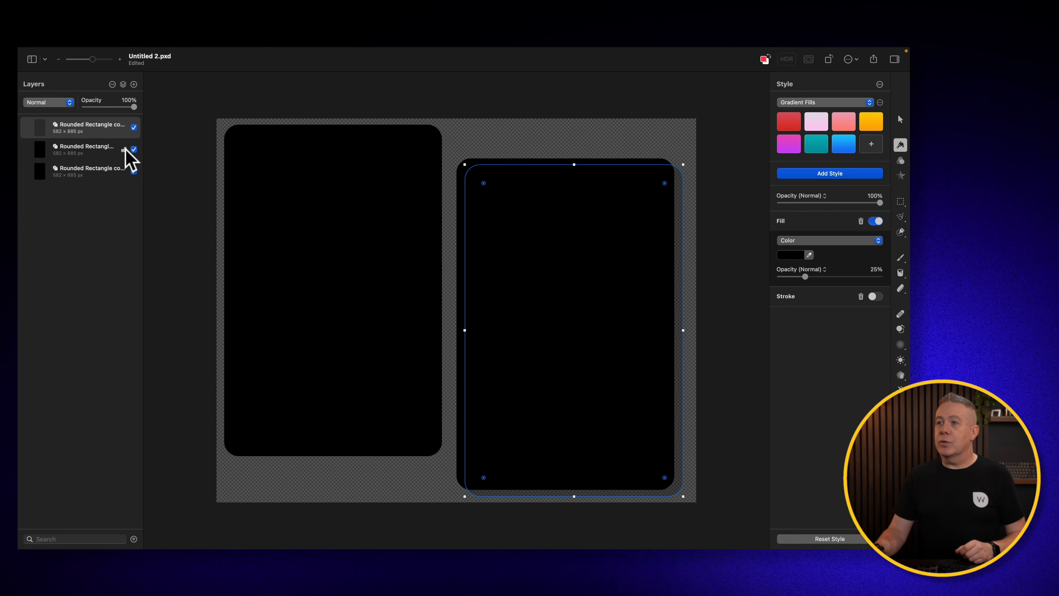
drag(104, 134, 96, 183)
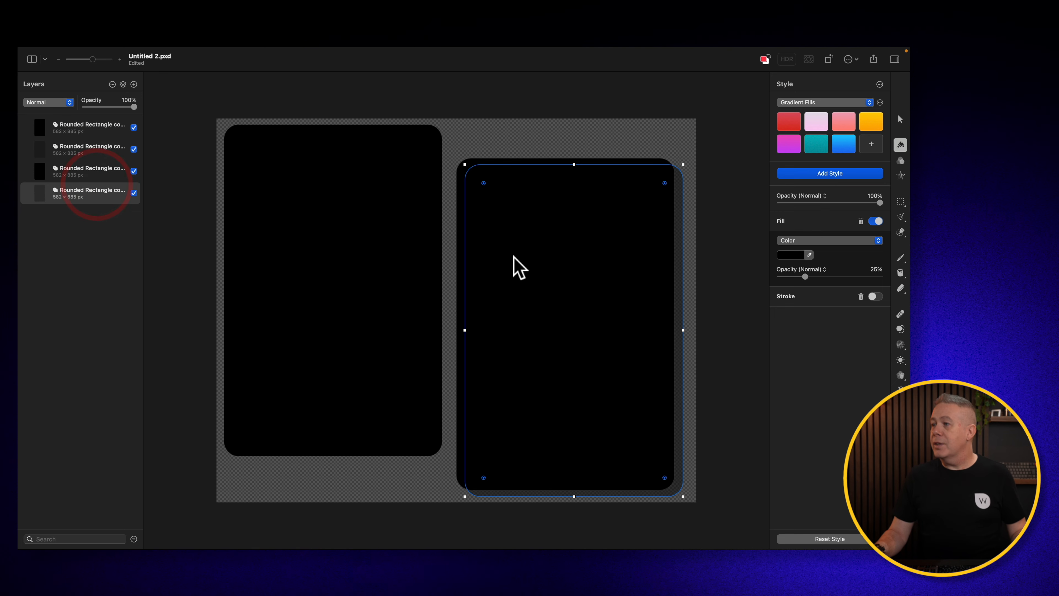
click(356, 461)
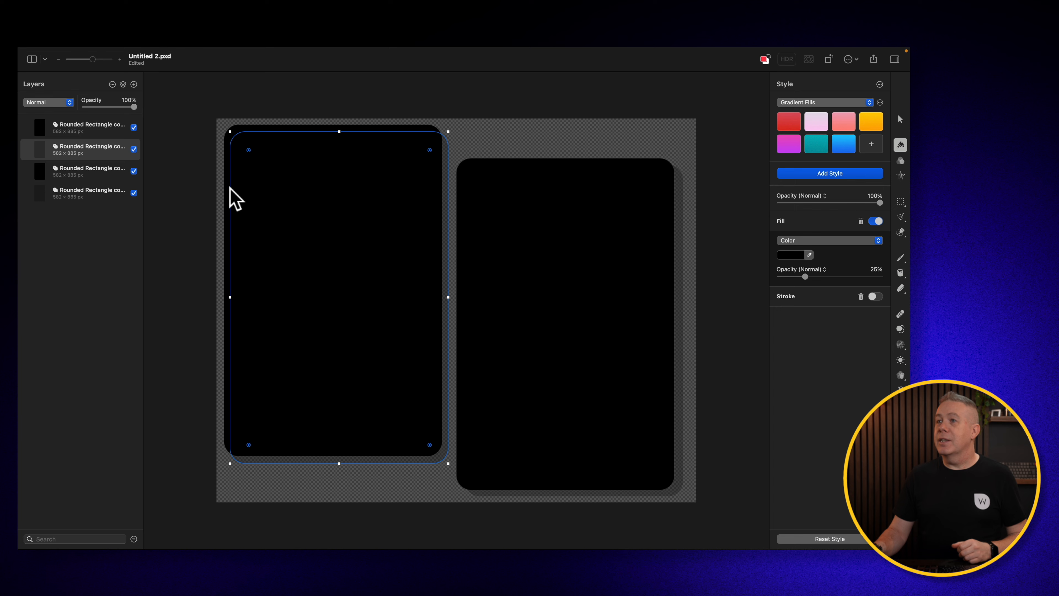
- Export the two-rectangle mask artwork for web as an SVG
click(100, 52)
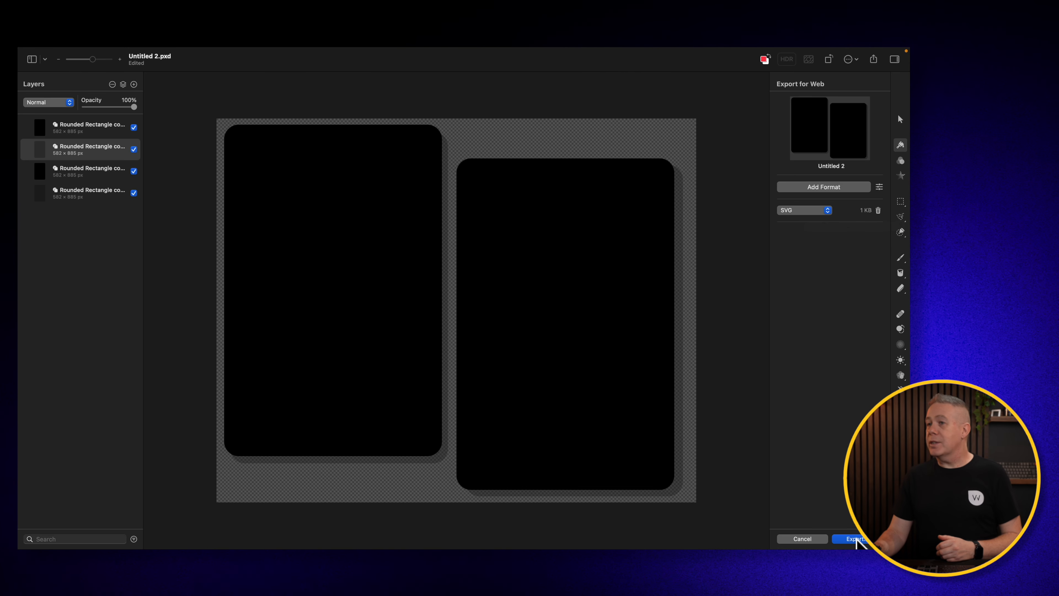
click(855, 539)
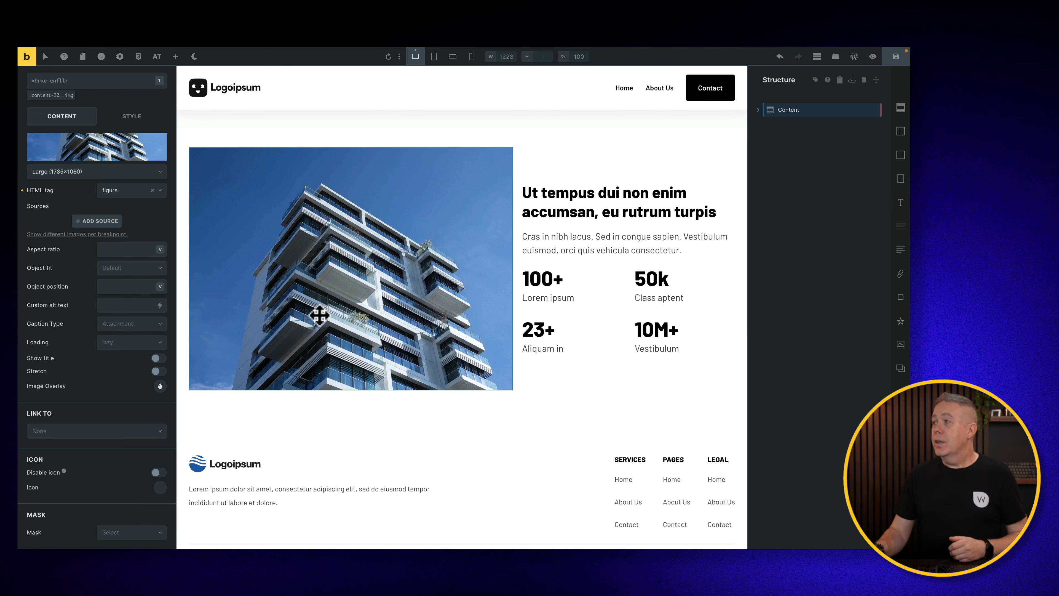
- Switch to the Bricks builder and select the Image element inside the Content section's container
click(758, 109)
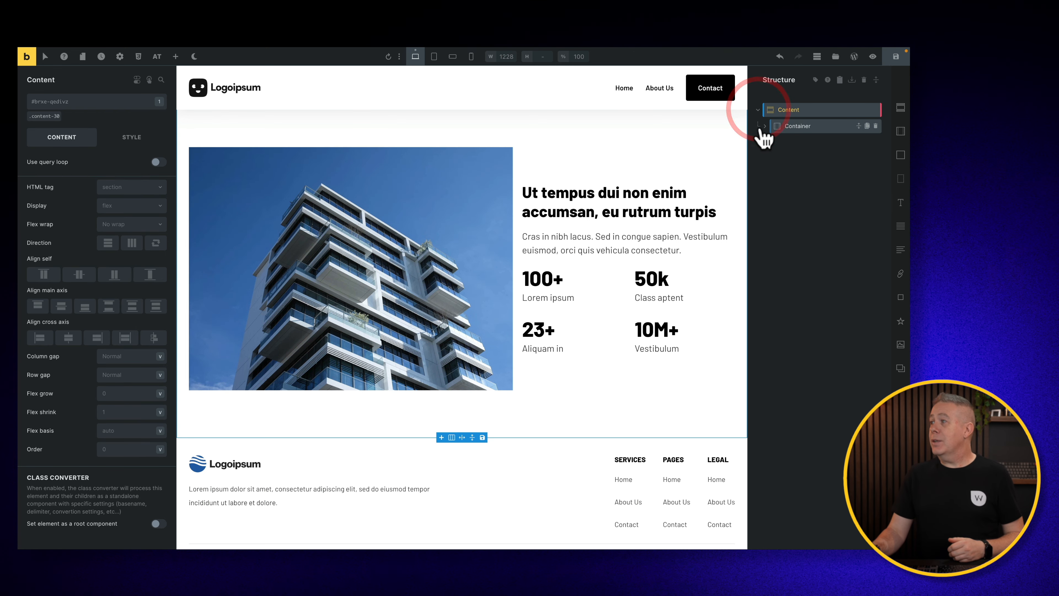
click(763, 127)
click(801, 143)
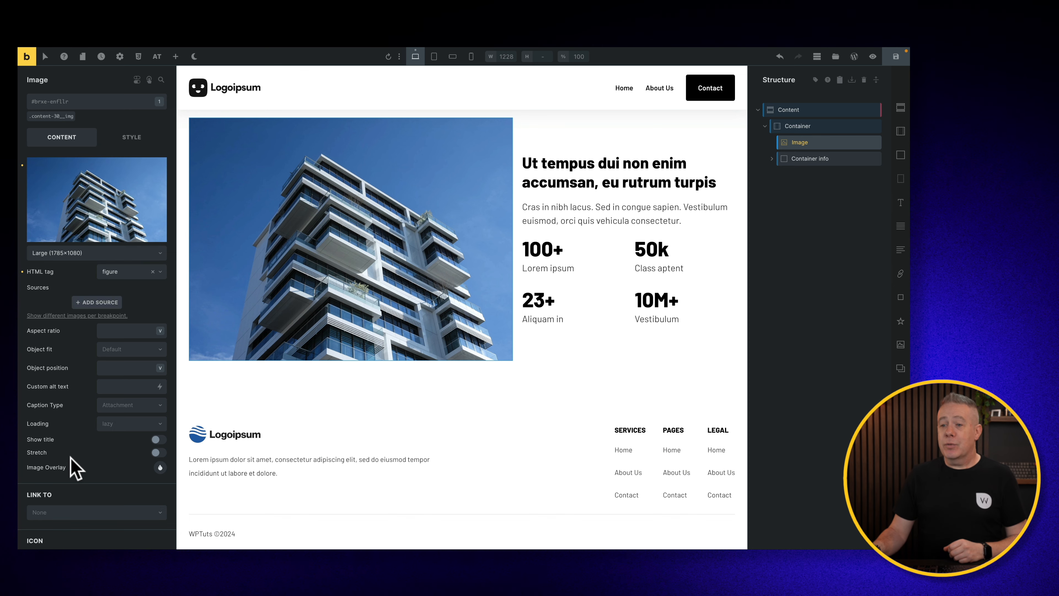
- Apply the Grid dots mask to the building image
scroll(73, 466, down, 3)
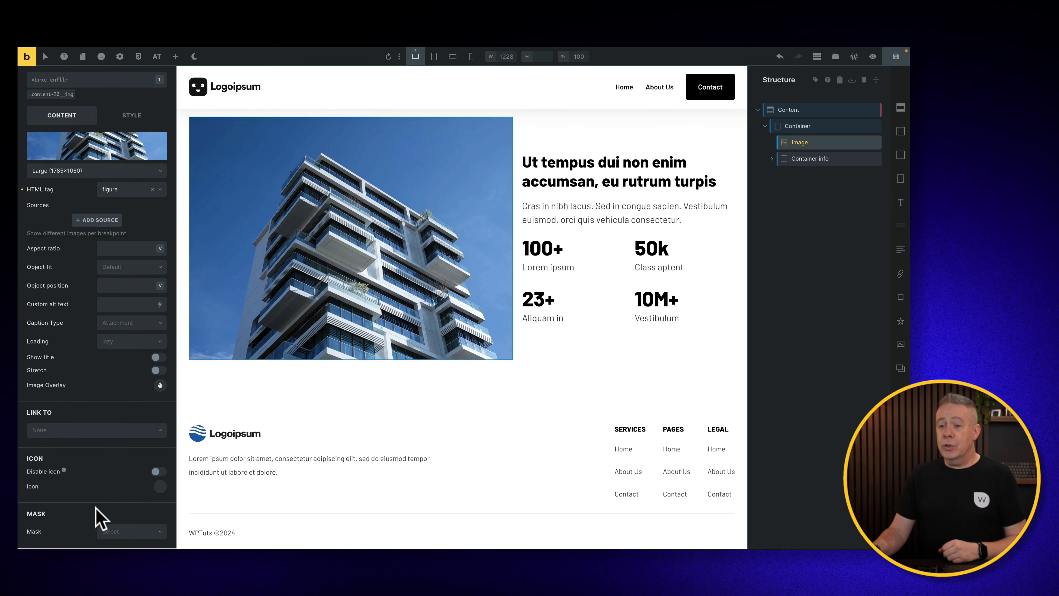
click(157, 532)
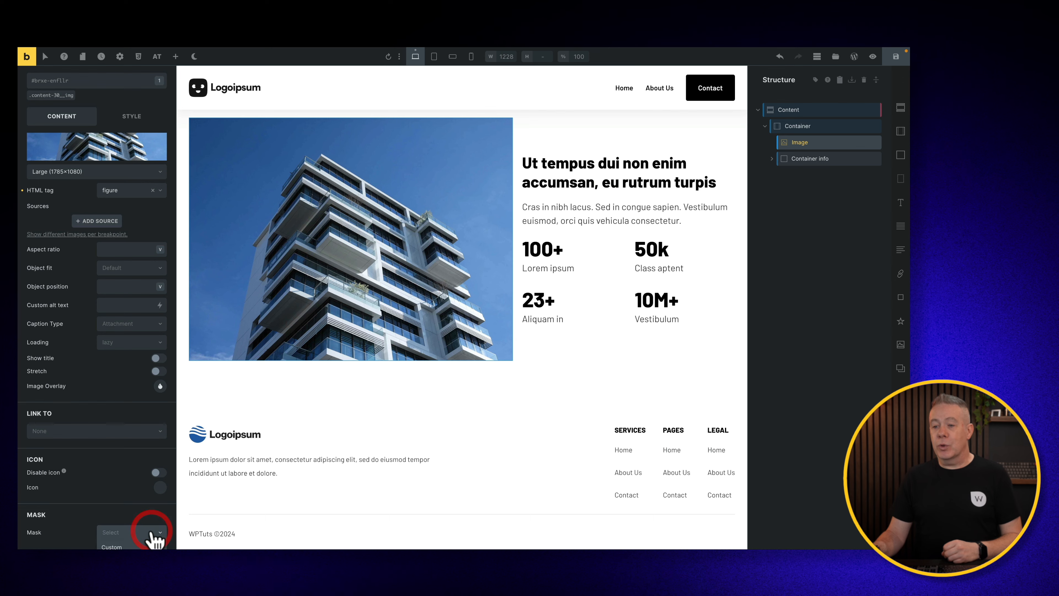
scroll(150, 540, up, 3)
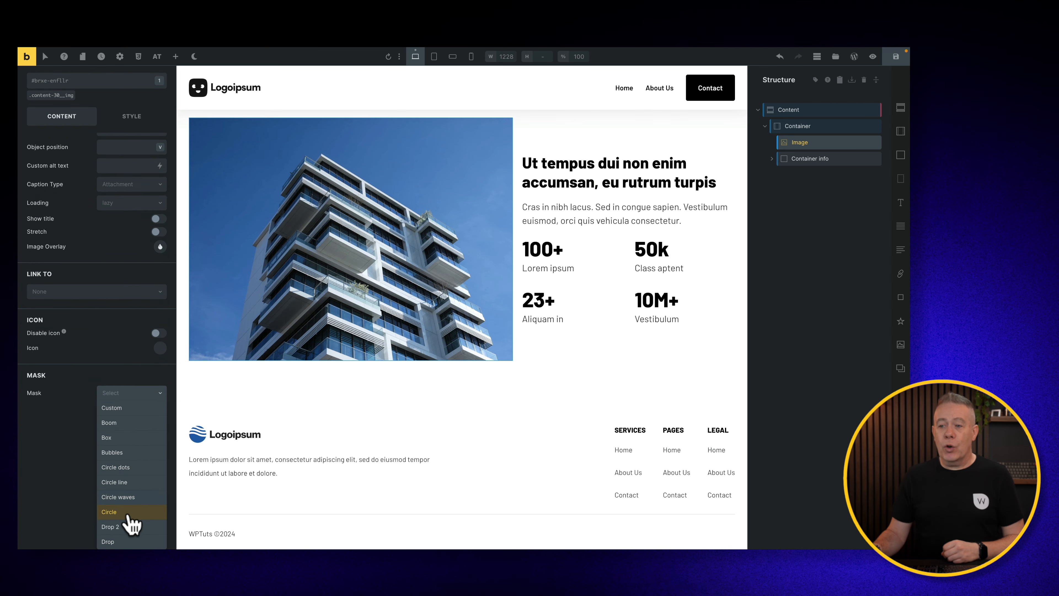
scroll(132, 518, down, 1)
scroll(132, 518, down, 4)
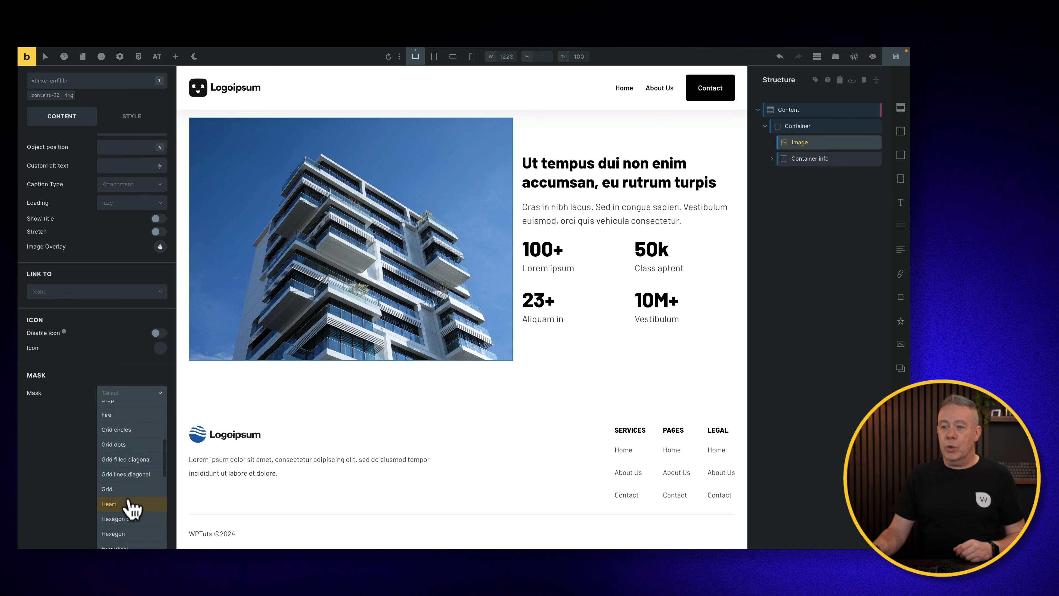
click(124, 444)
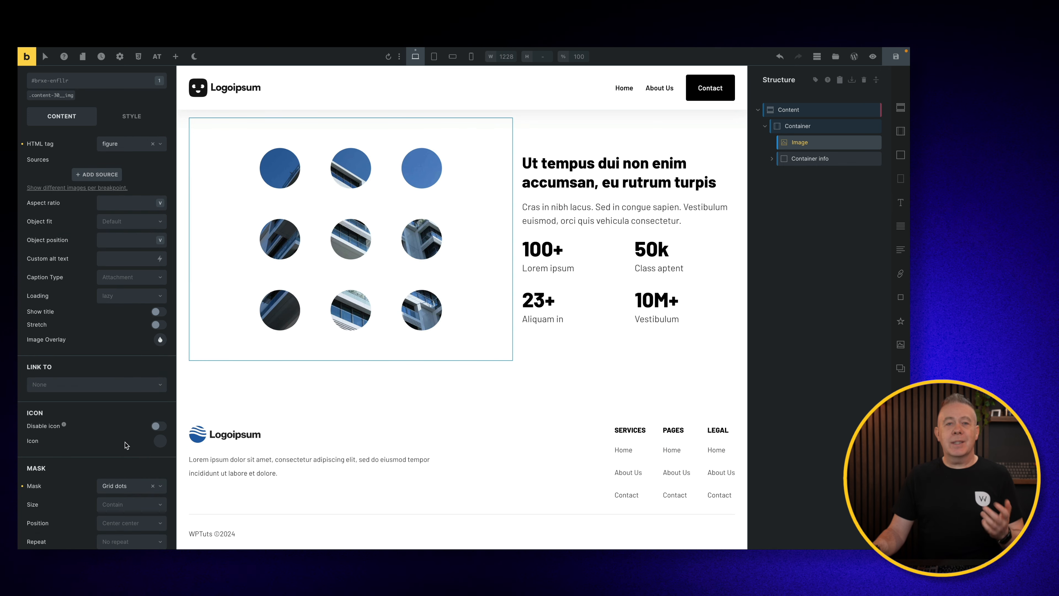
- Try the Grid mask on the image in place of Grid dots, and clear it
click(153, 486)
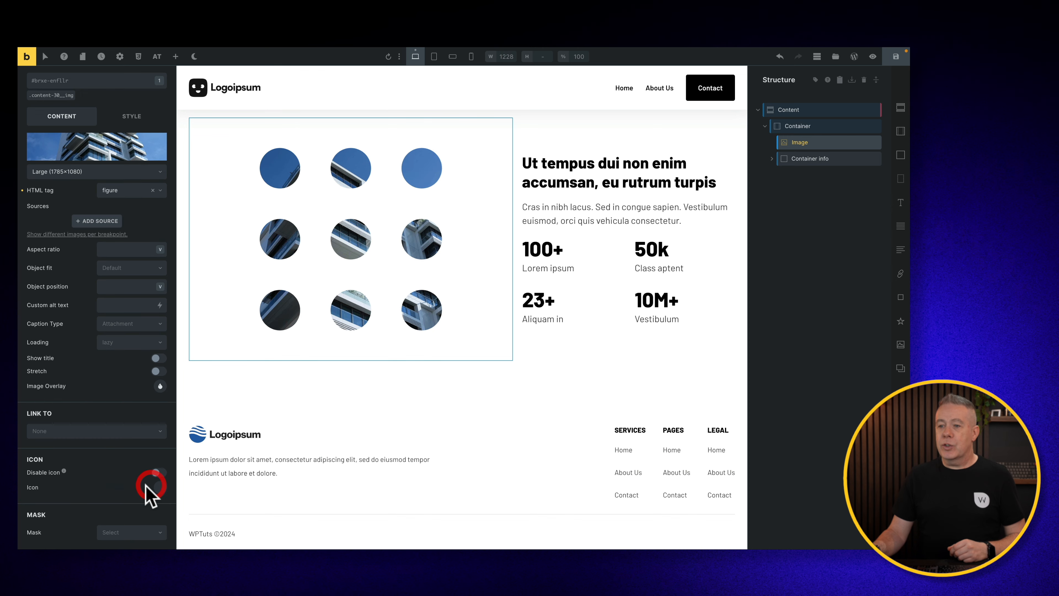
click(130, 534)
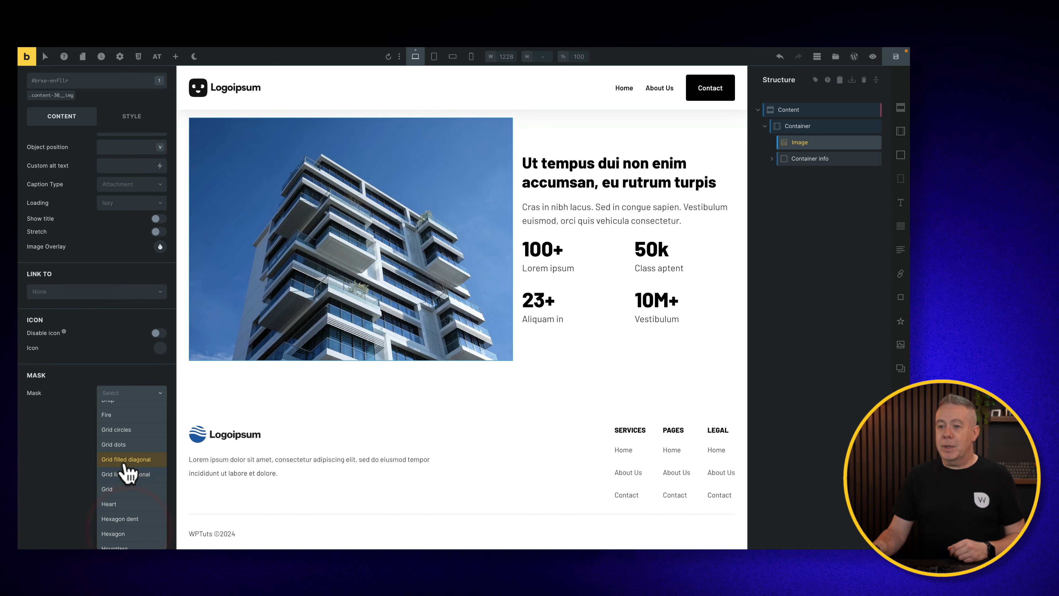
click(124, 489)
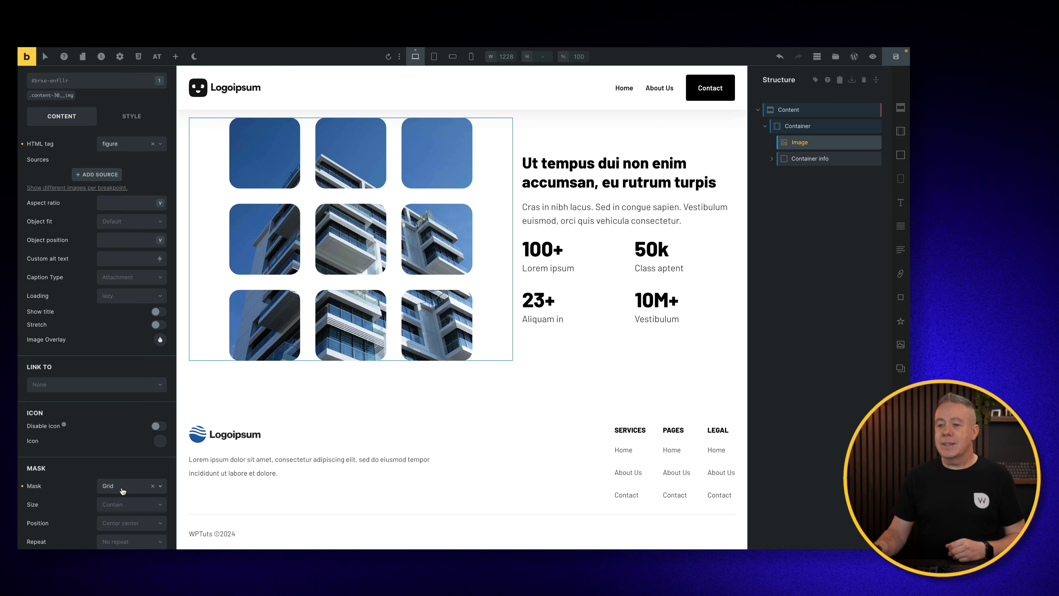
click(152, 486)
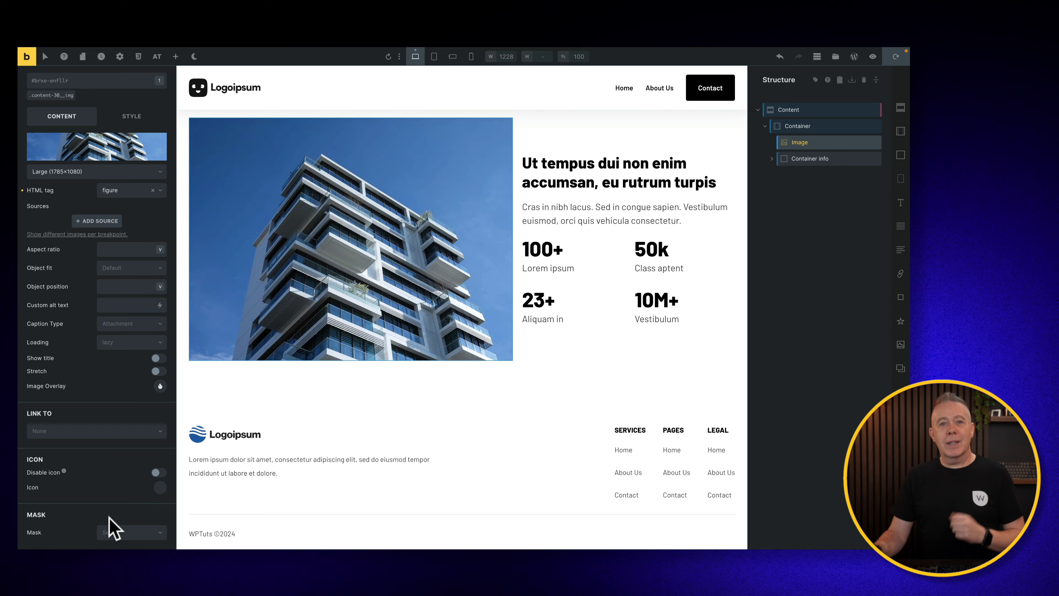
- Apply a Custom mask to the building image using Image-Mask-3.svg from the media library
click(119, 533)
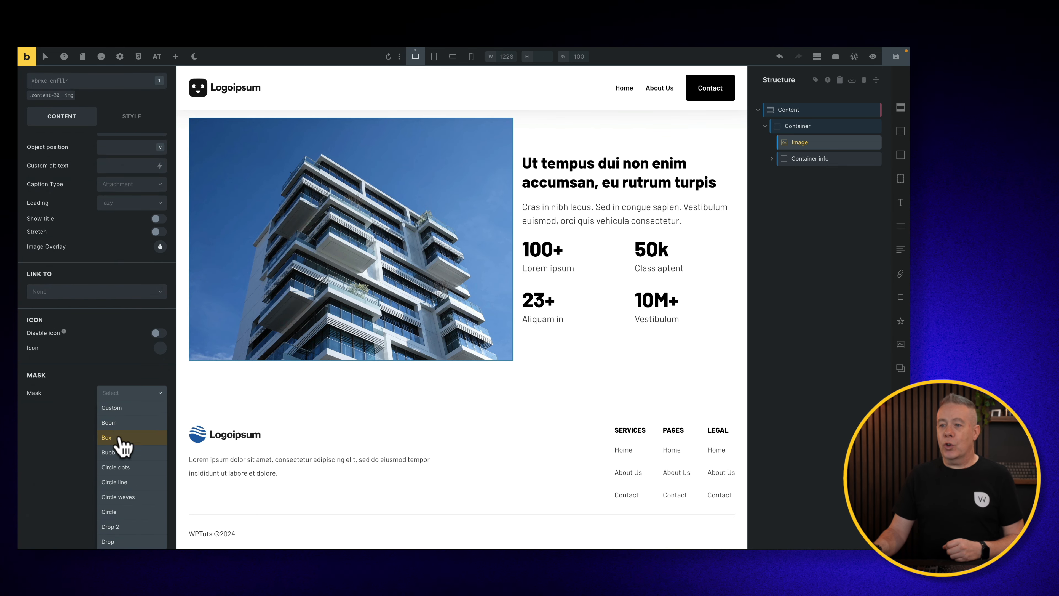
click(118, 409)
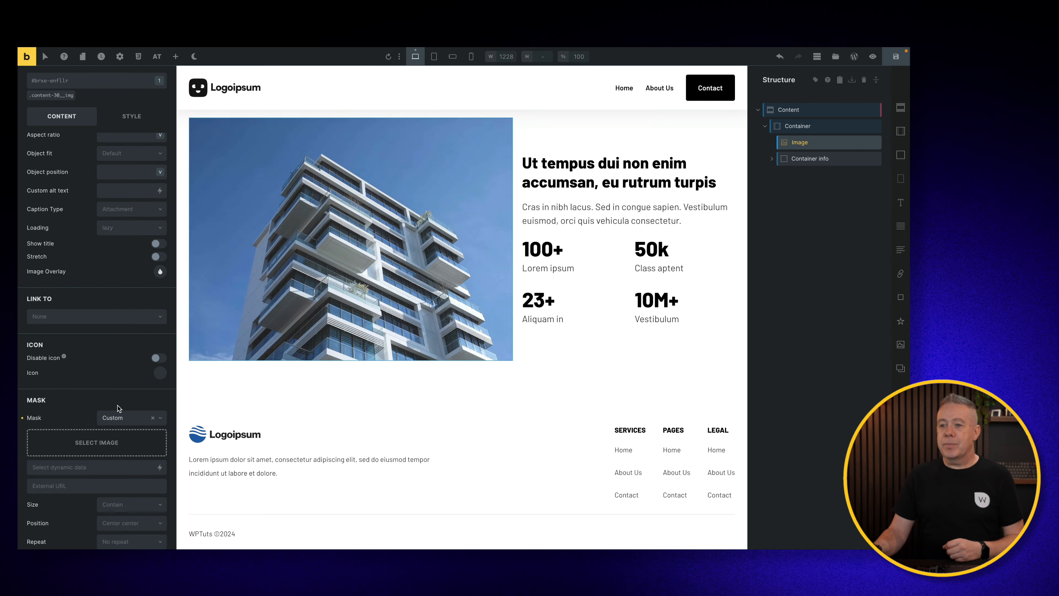
click(88, 446)
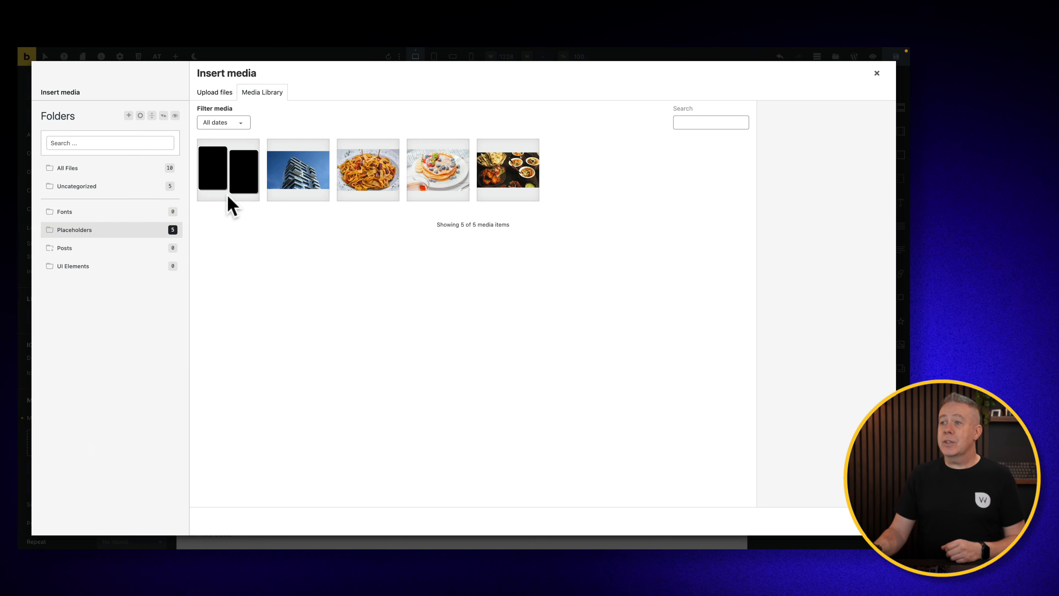
click(224, 184)
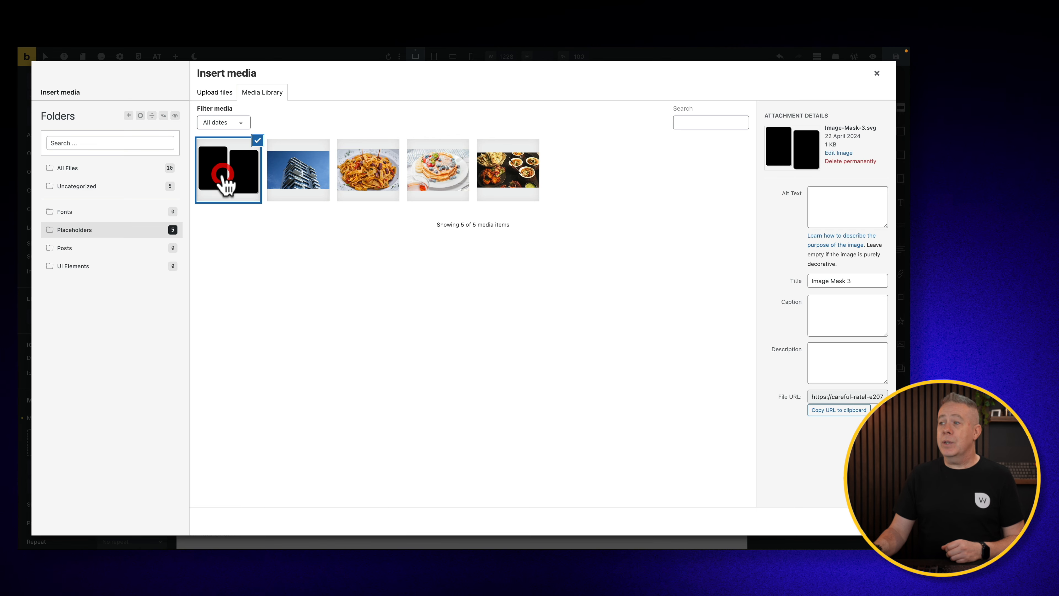
click(815, 522)
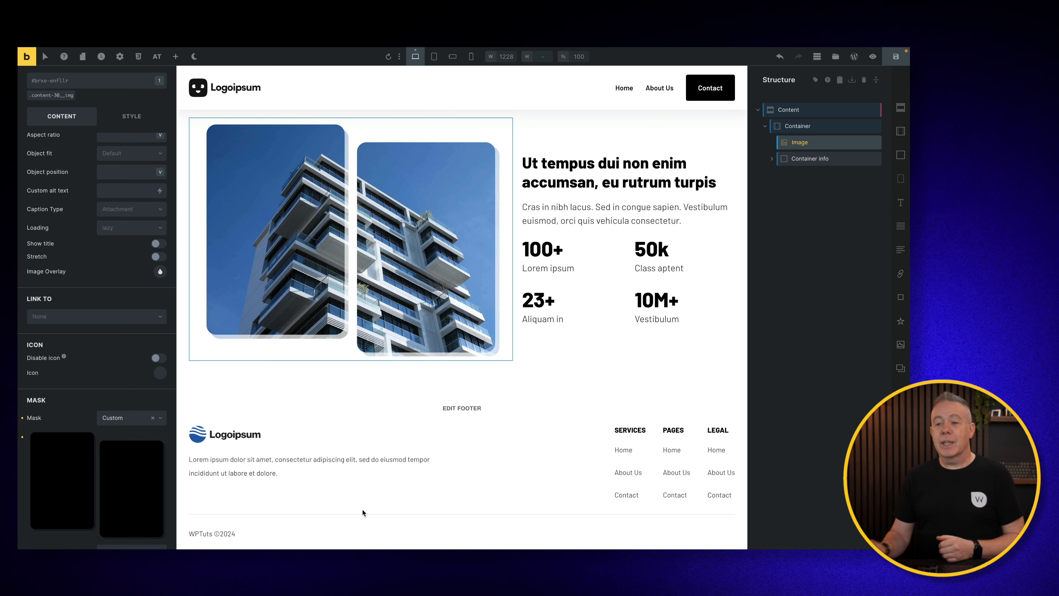
- Try the Contain and Cover size options for the custom mask
scroll(159, 485, down, 1)
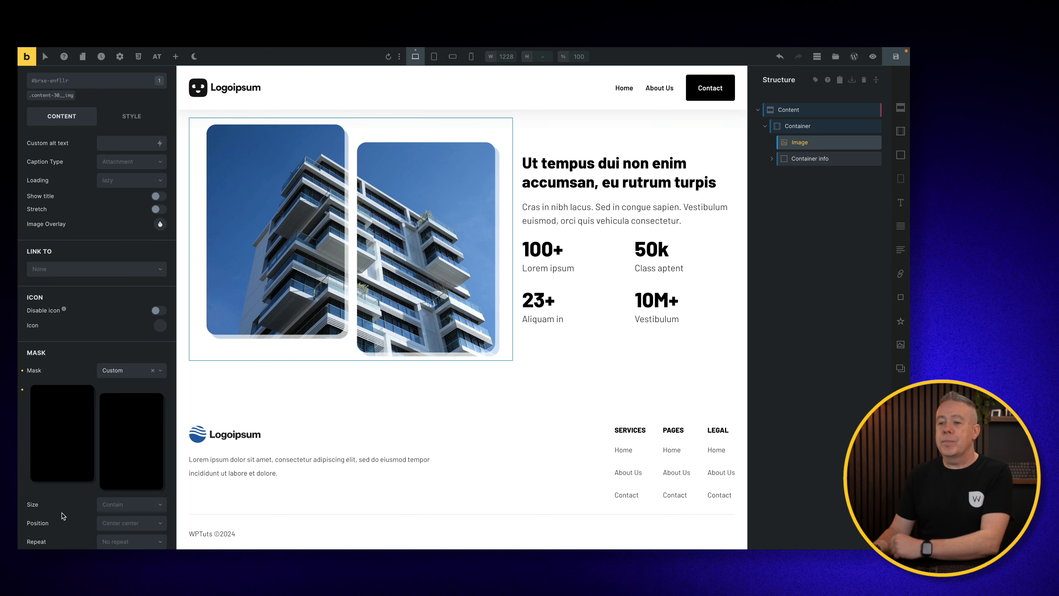
click(133, 505)
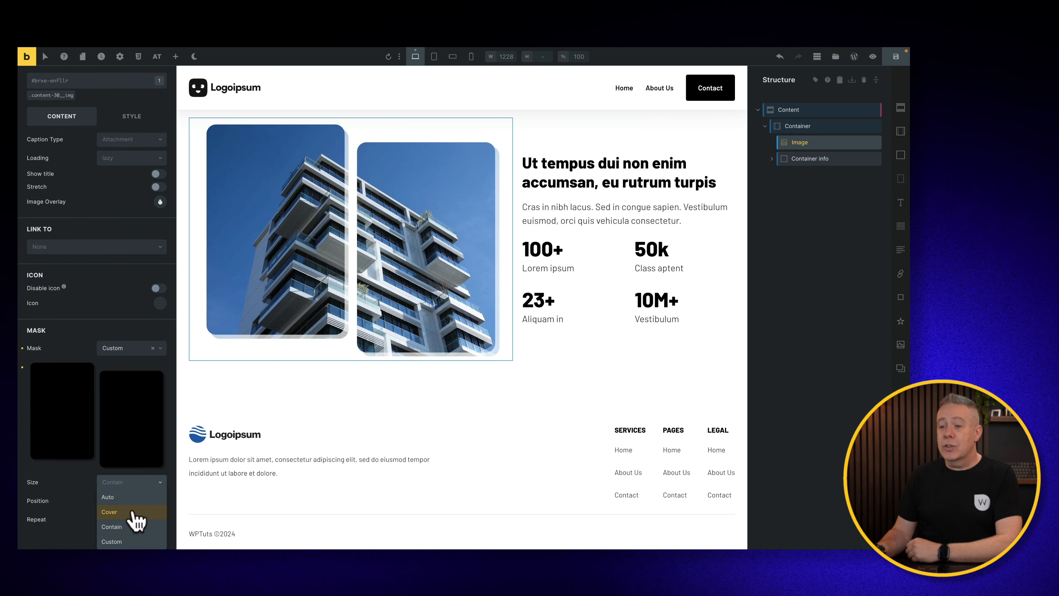
click(133, 525)
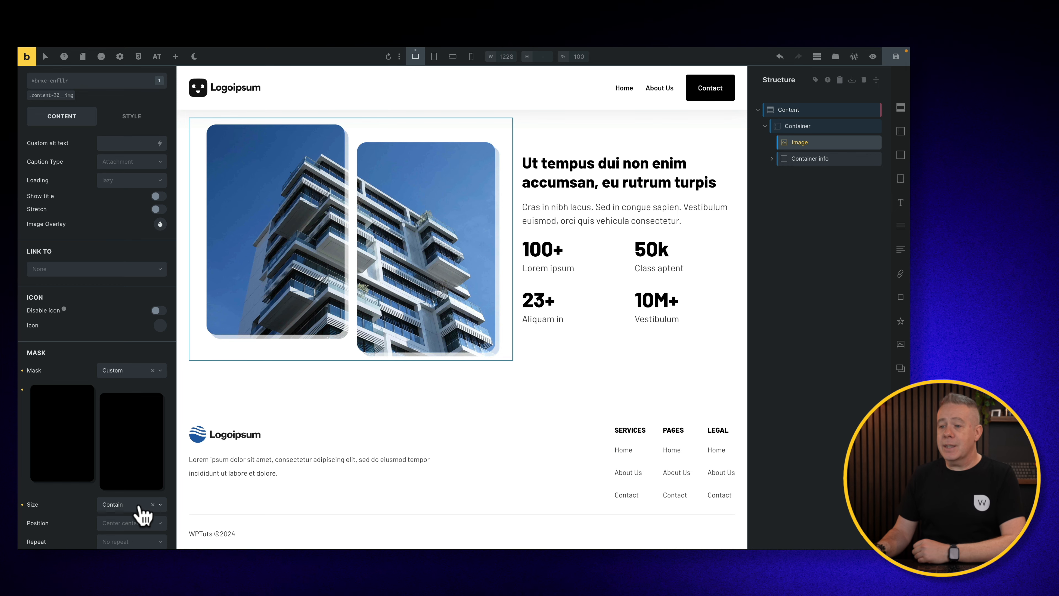
click(133, 506)
click(130, 512)
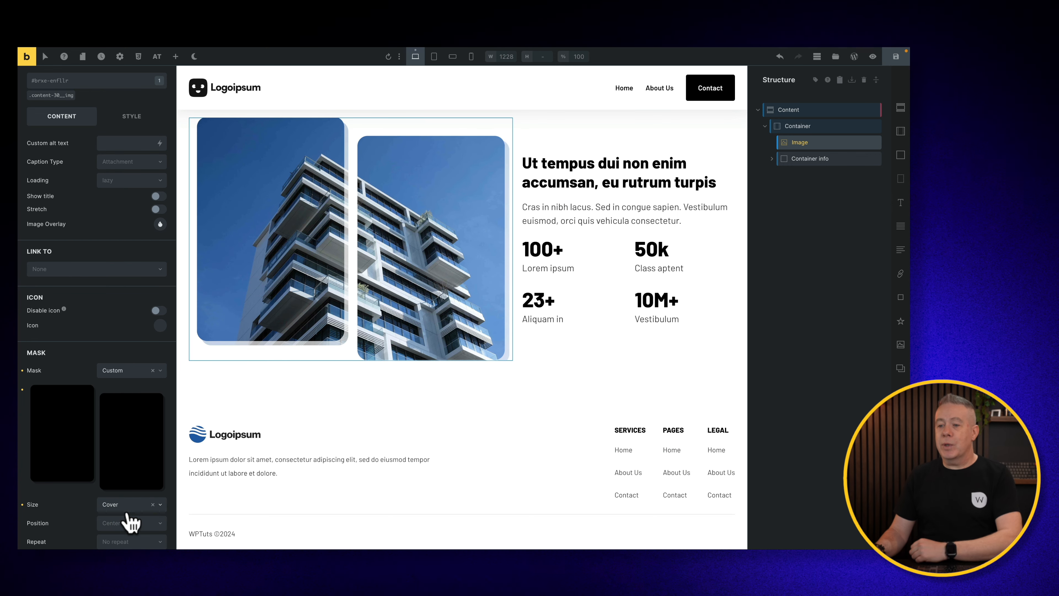
- Set the mask size to Custom with a custom size of 75%
click(130, 505)
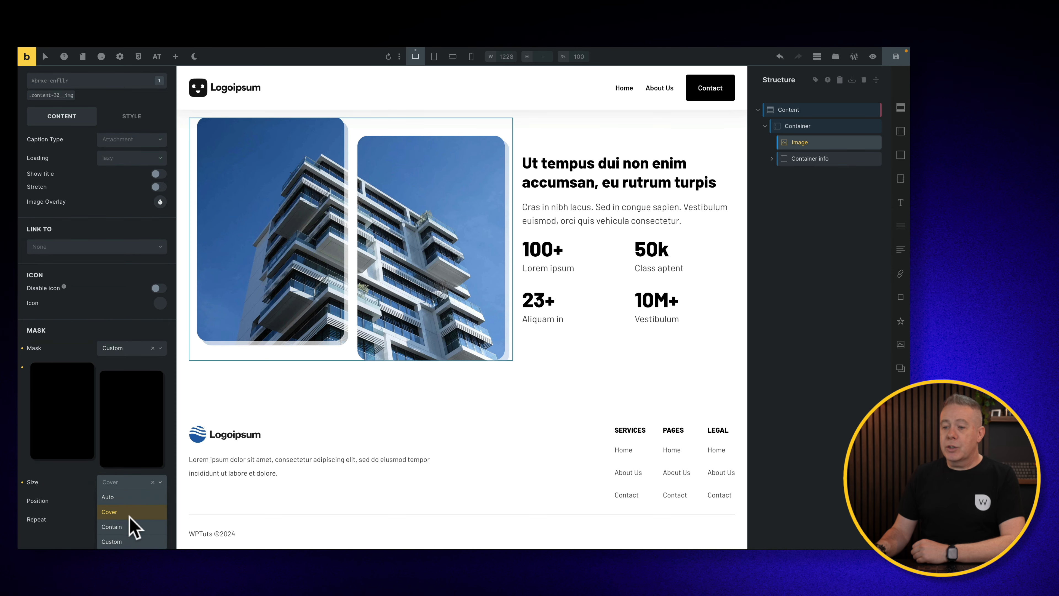
click(113, 542)
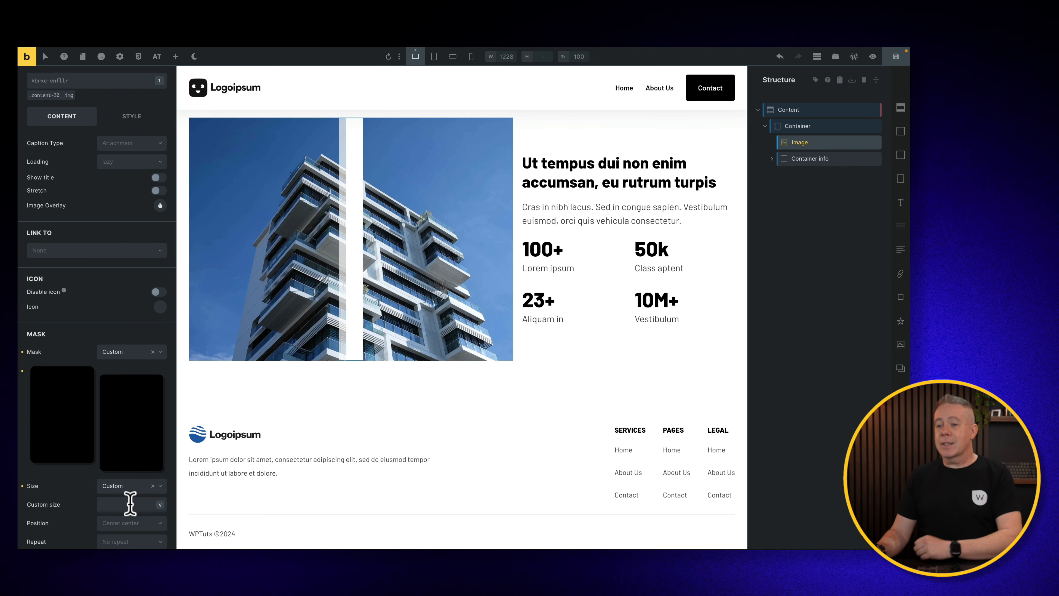
click(115, 504)
text(75%)
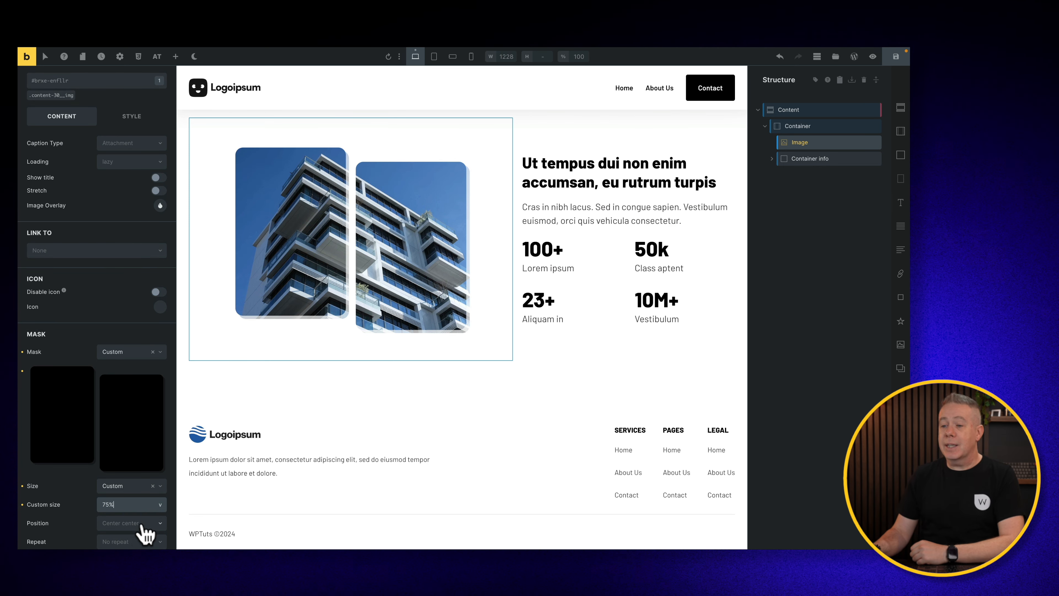
- Set the mask's position to Top left and its repeat option to Repeat
click(144, 523)
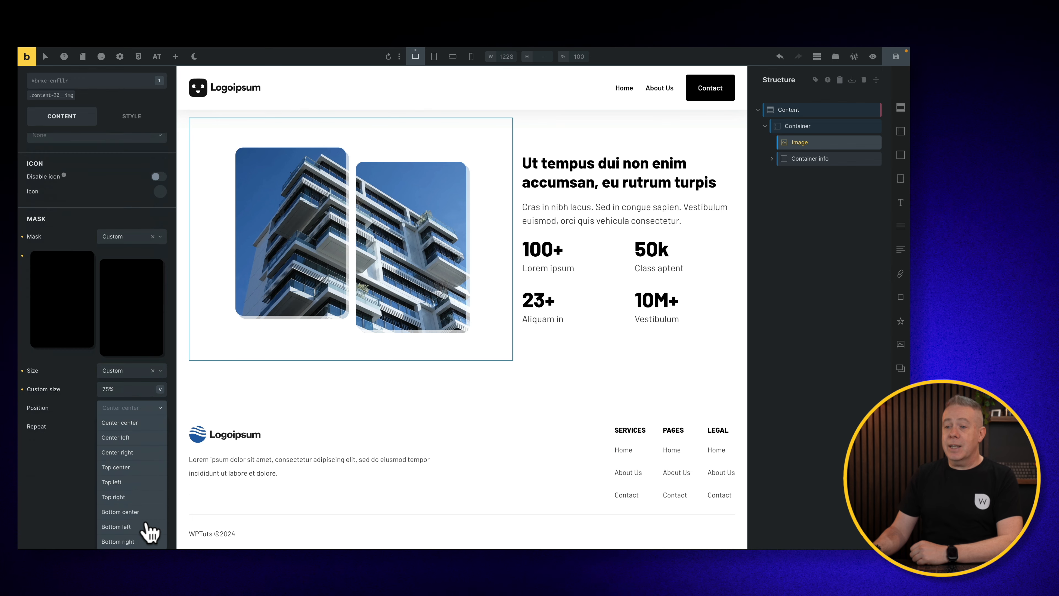
click(134, 484)
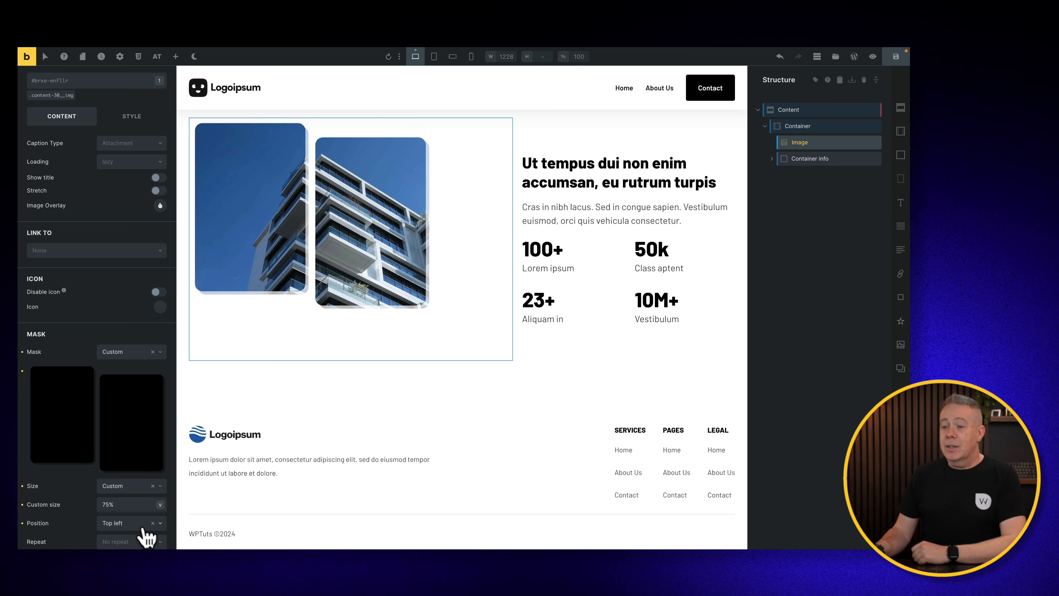
click(128, 542)
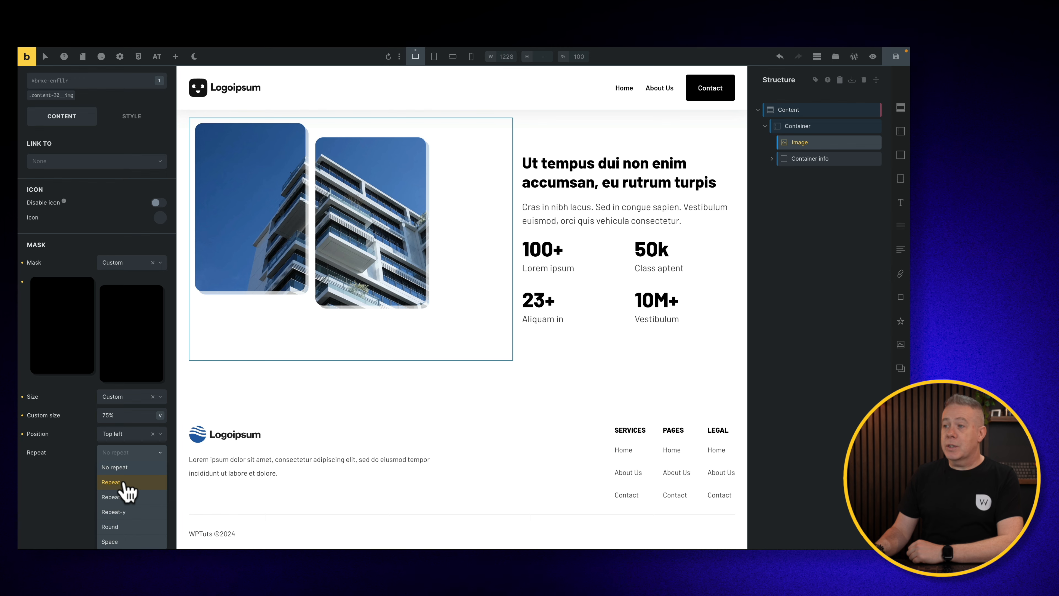
click(125, 482)
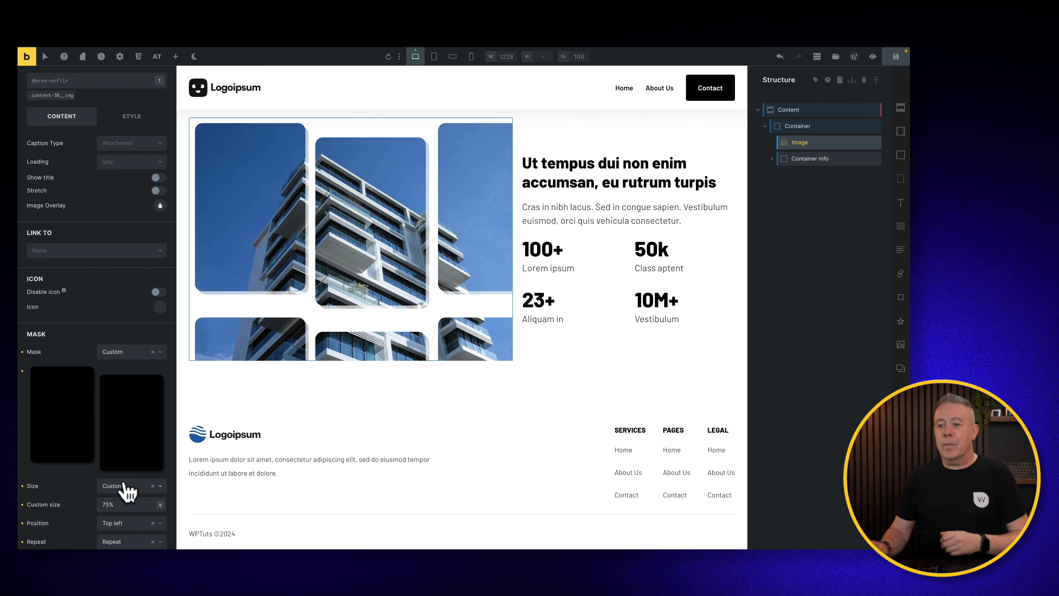
- Open the mask's custom size value for editing
click(129, 503)
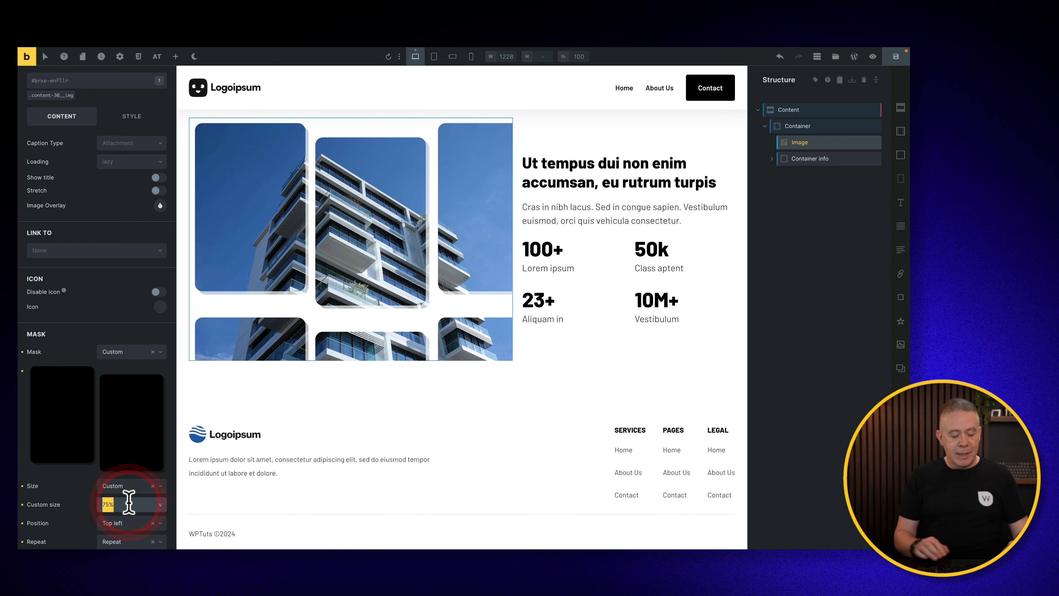